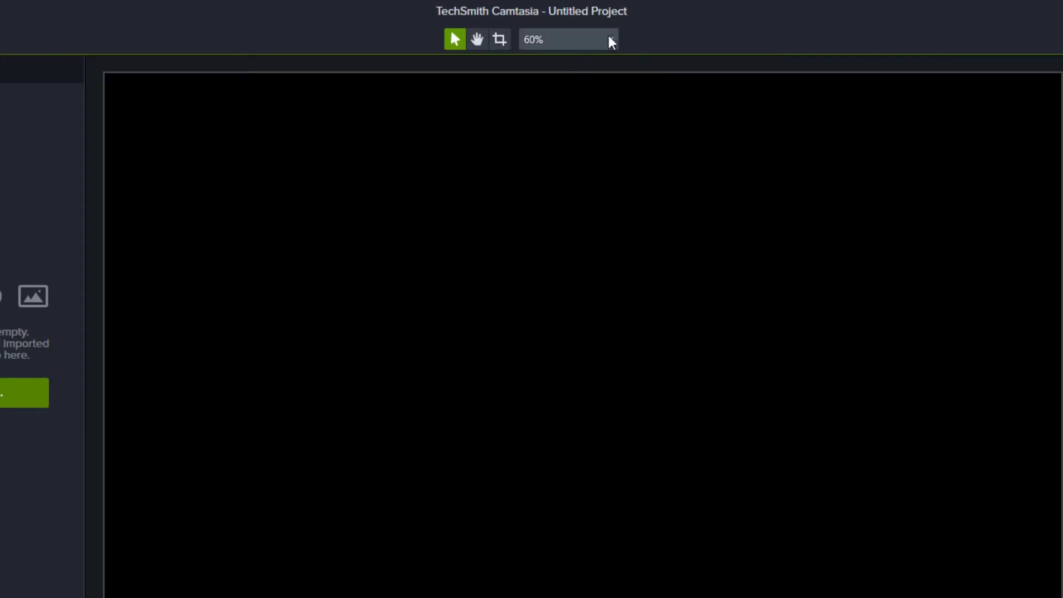
# Step: Set a custom 1080 × 1080 canvas size in Project Settings
pyautogui.click(611, 42)
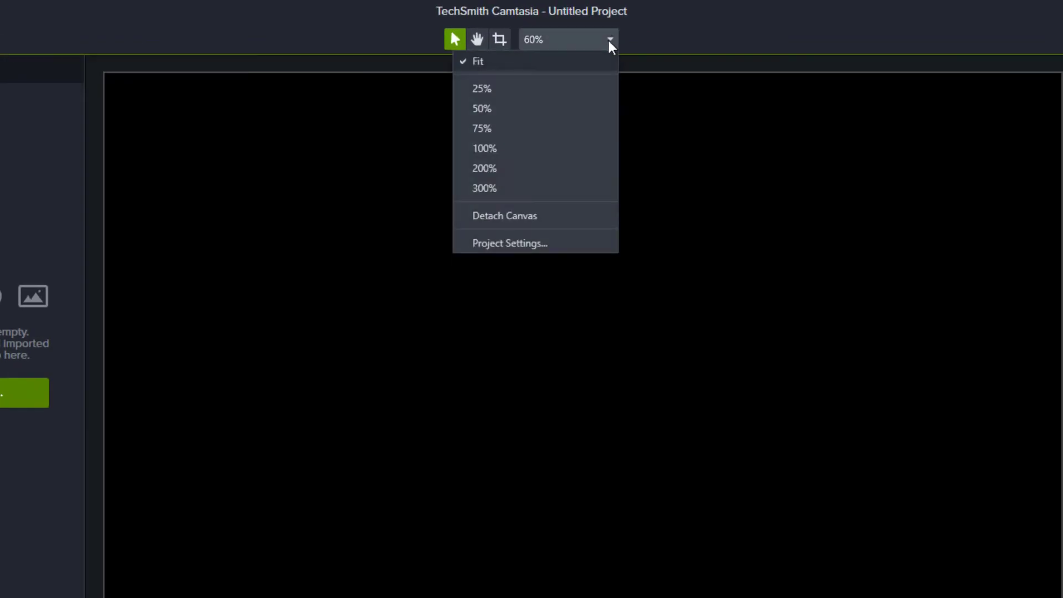
pyautogui.click(524, 245)
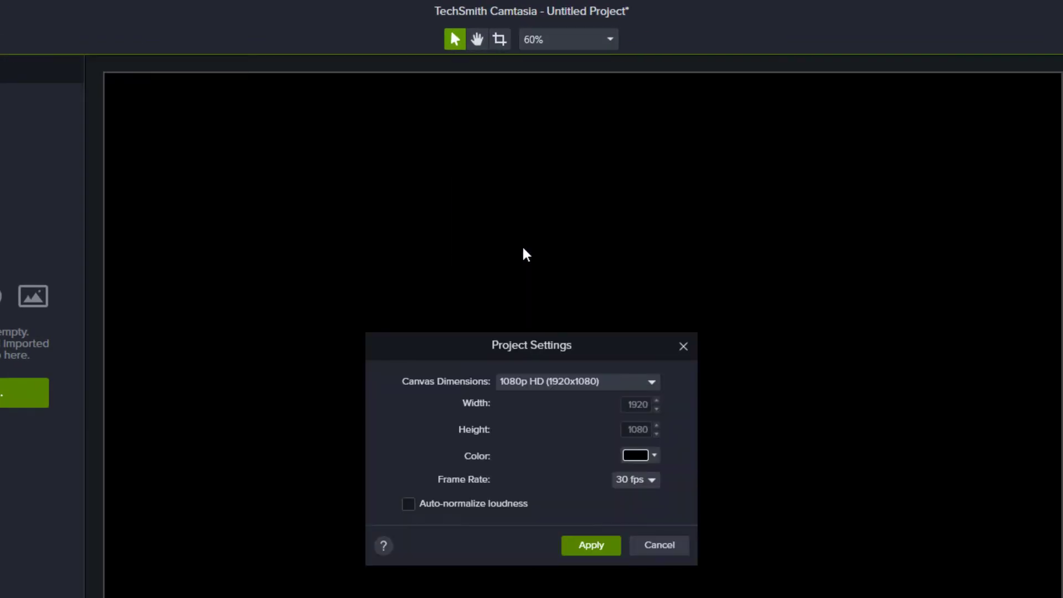
pyautogui.click(592, 381)
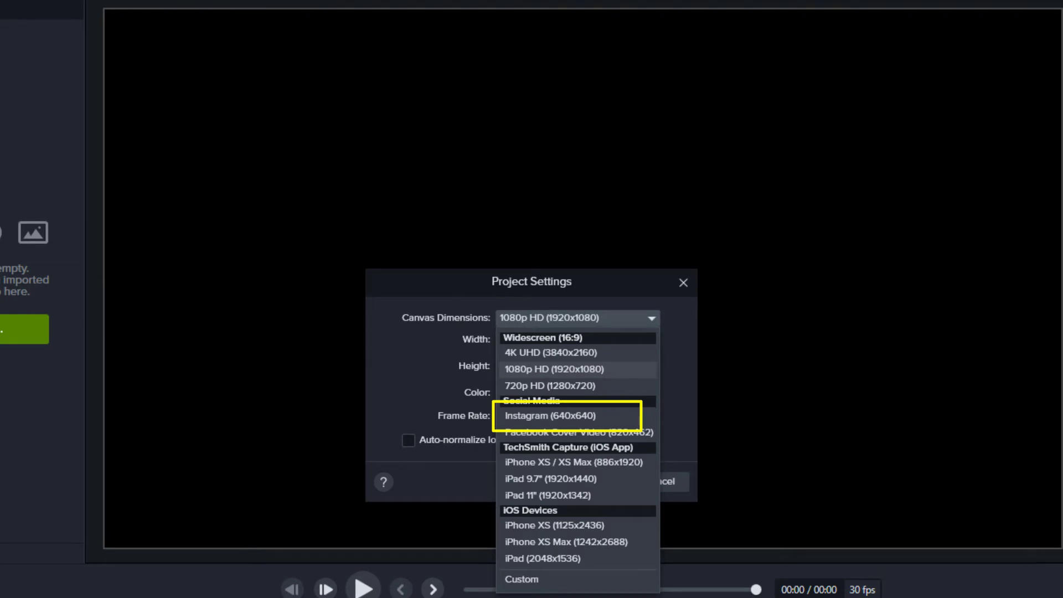
pyautogui.click(563, 581)
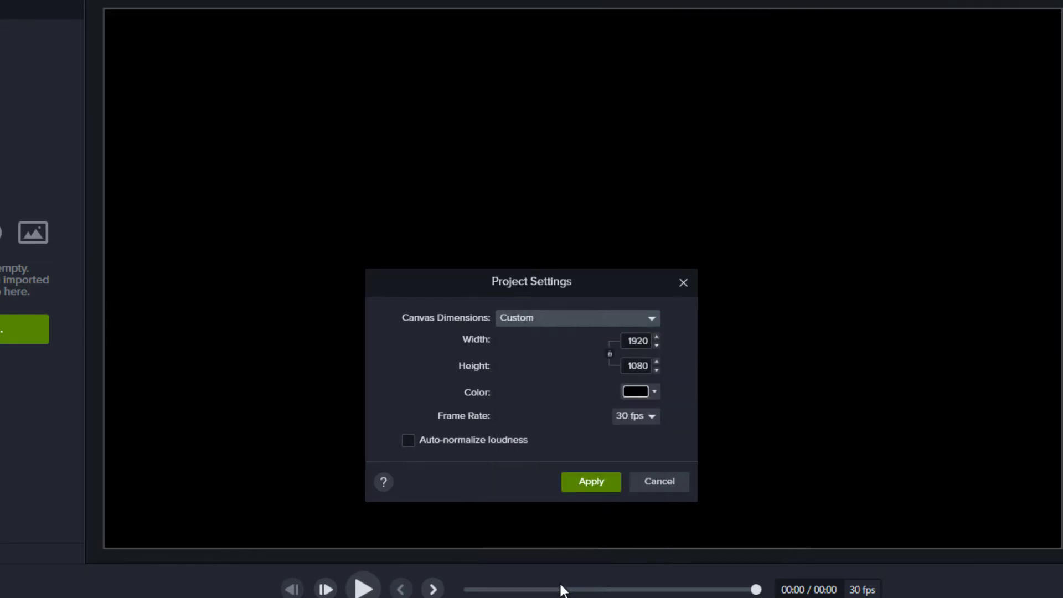
pyautogui.doubleClick(624, 347)
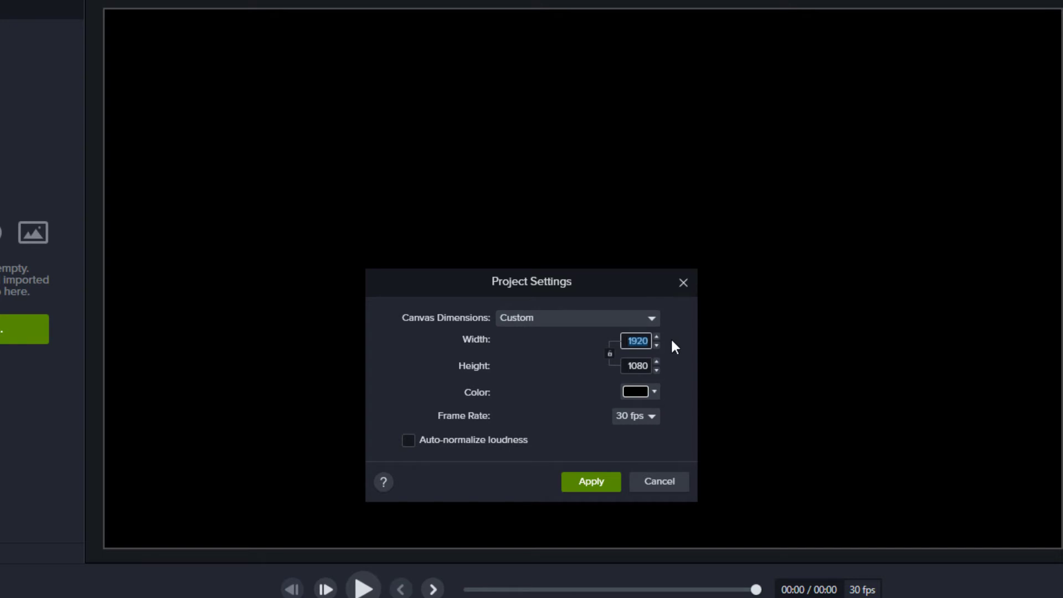
pyautogui.write('1080')
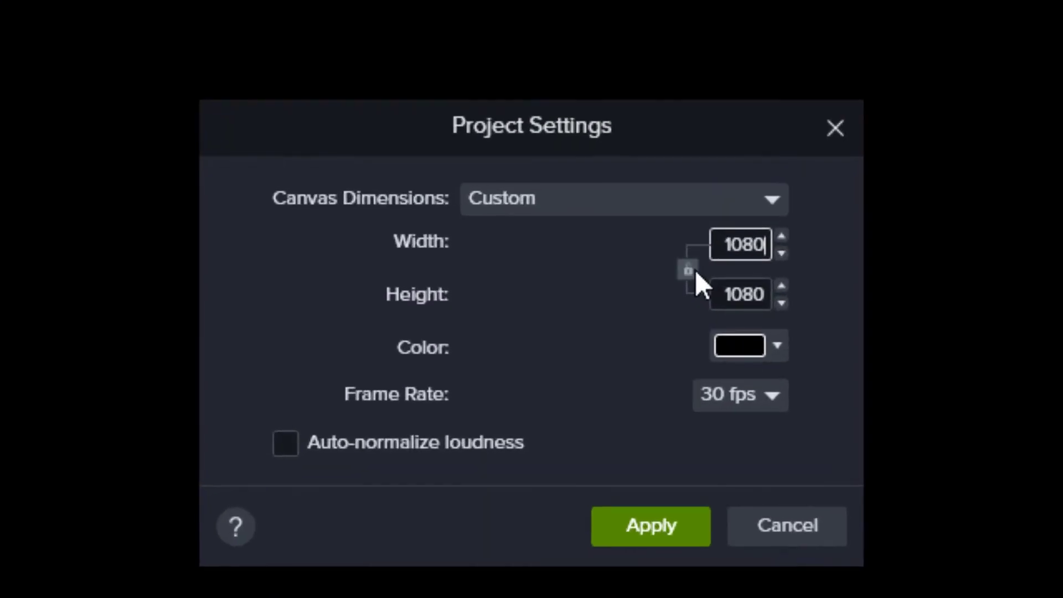
pyautogui.click(696, 278)
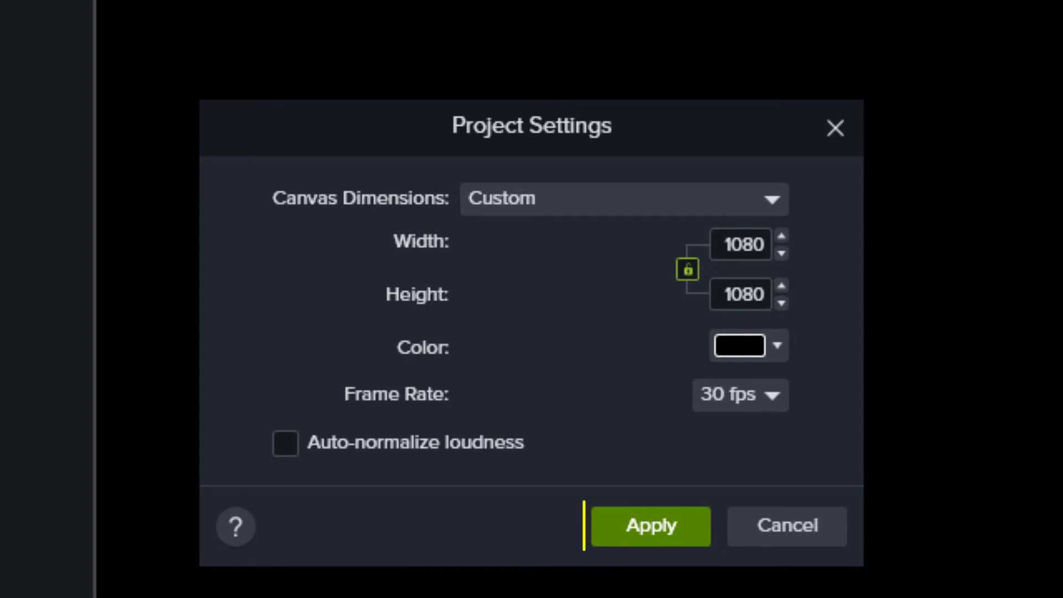
# Step: Apply the square canvas, then add the 091 Keyboard Shortcuts video centered on Track 1
pyautogui.press('Return')
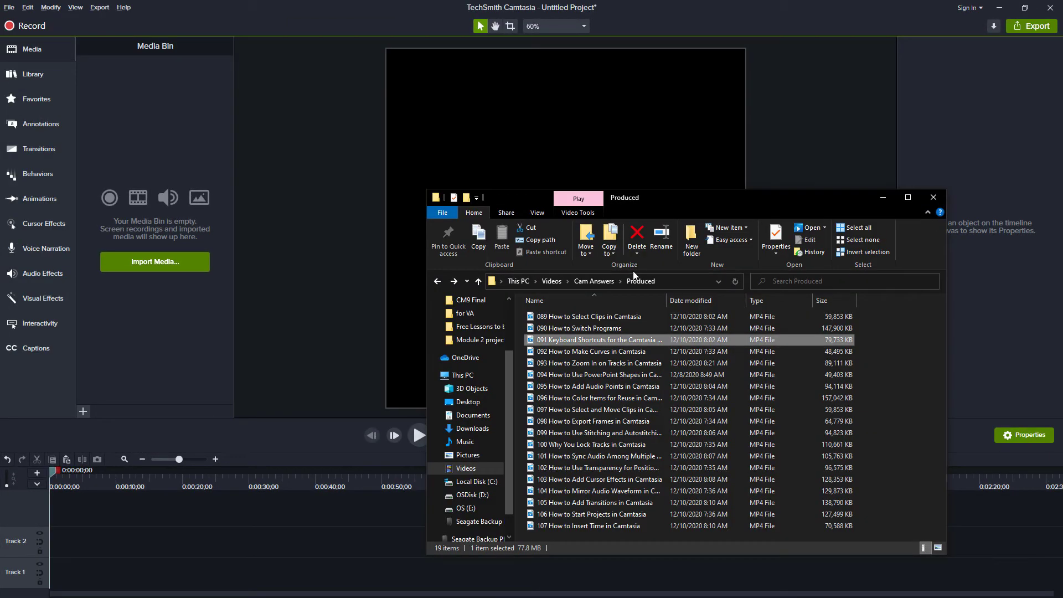
pyautogui.moveTo(598, 340)
pyautogui.mouseDown()
pyautogui.moveTo(365, 276)
pyautogui.moveTo(206, 161)
pyautogui.mouseUp()
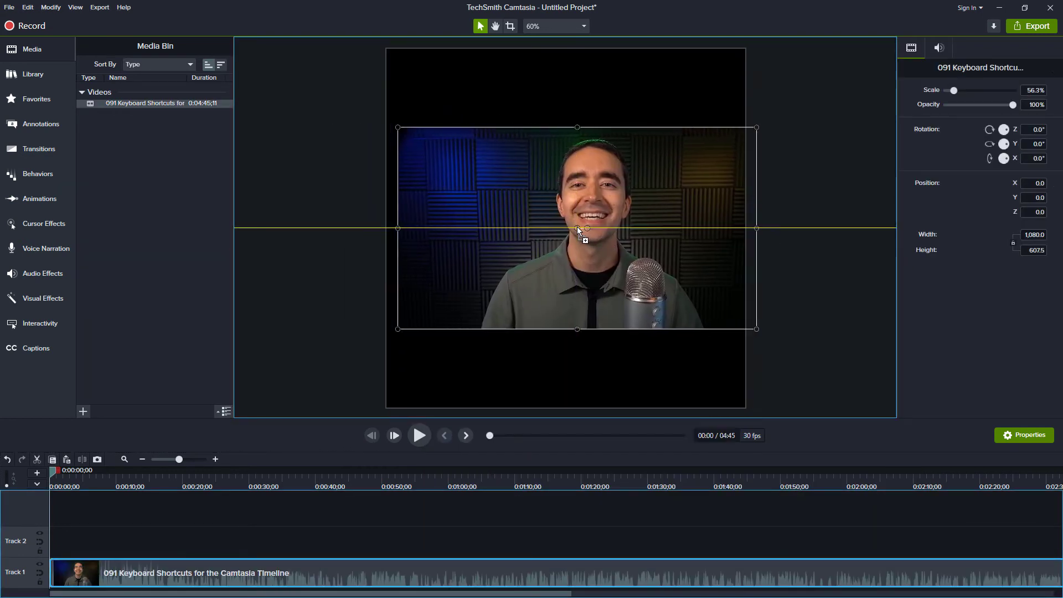
pyautogui.moveTo(255, 143); pyautogui.dragTo(570, 231)
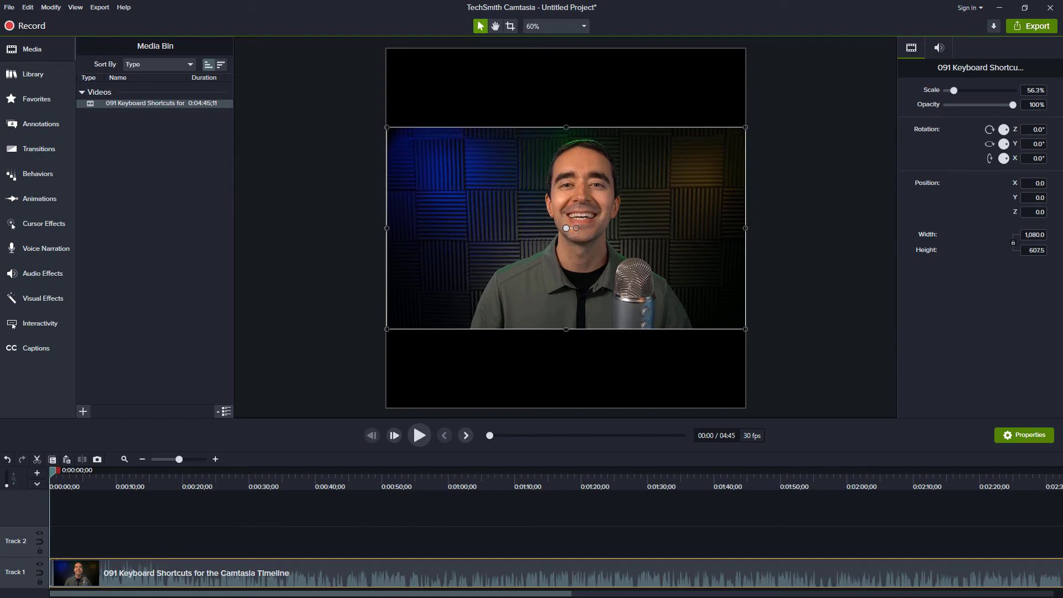
# Step: Place a 'Camtasia Keyboard Shorcuts' text callout at the canvas top, lengthen its clip, and begin Import Captions
pyautogui.click(40, 123)
pyautogui.moveTo(95, 222); pyautogui.dragTo(522, 89)
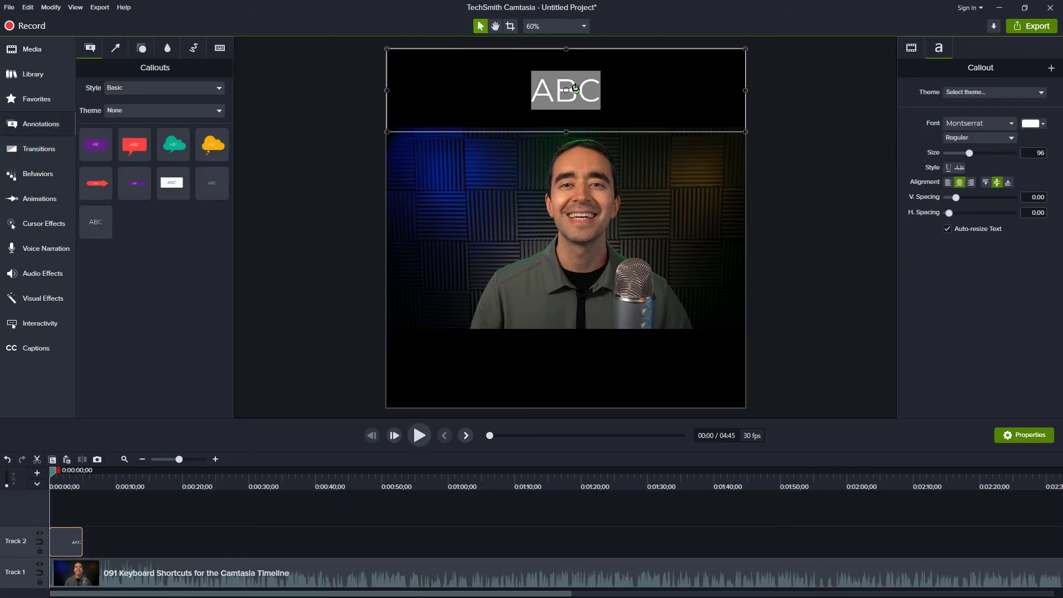
pyautogui.write('board Shorcuts')
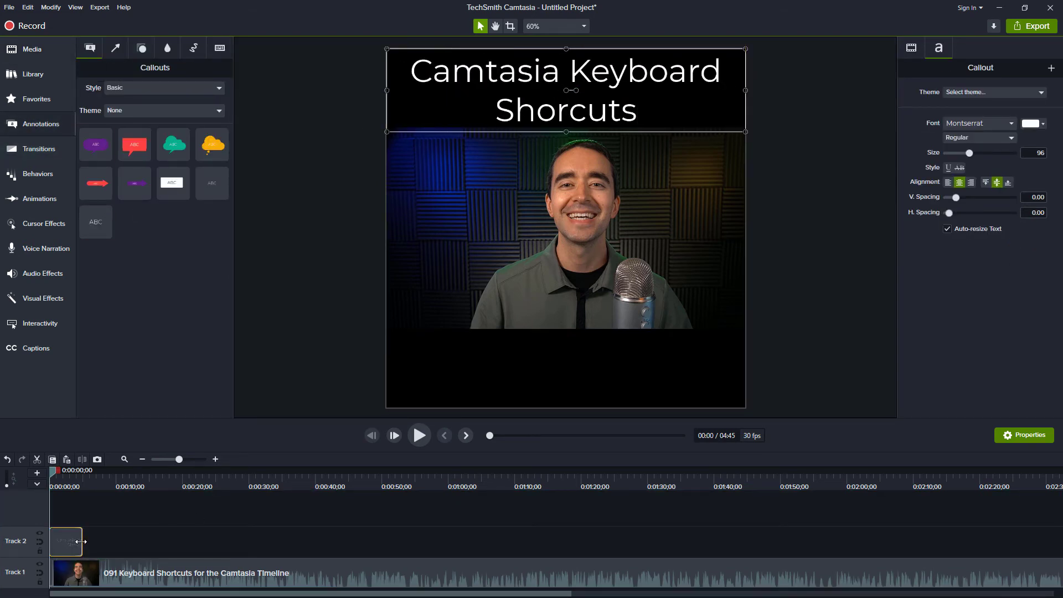
pyautogui.moveTo(81, 542); pyautogui.dragTo(1060, 543)
pyautogui.click(36, 350)
pyautogui.click(54, 70)
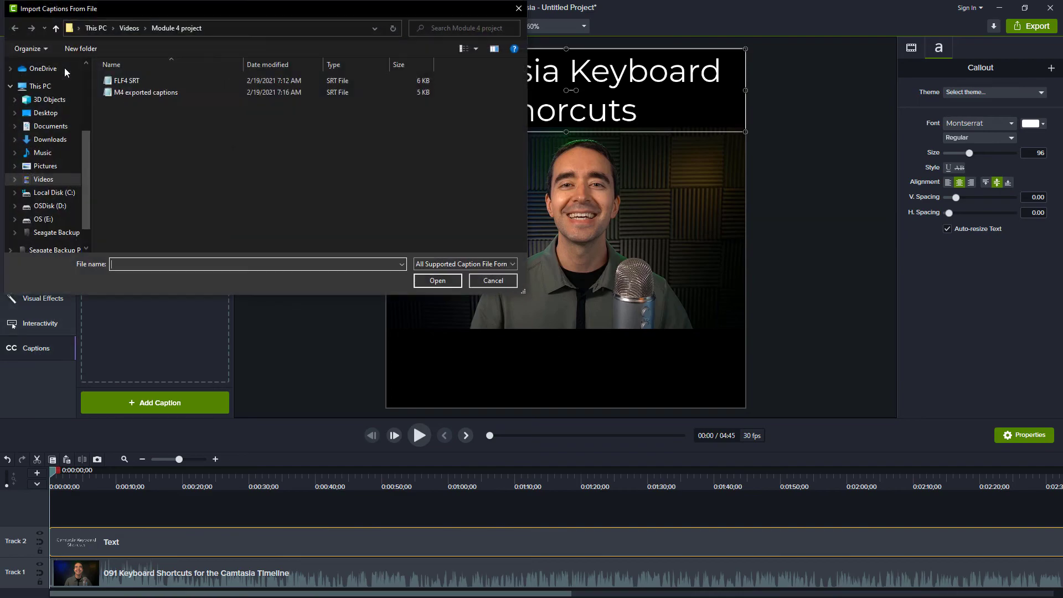